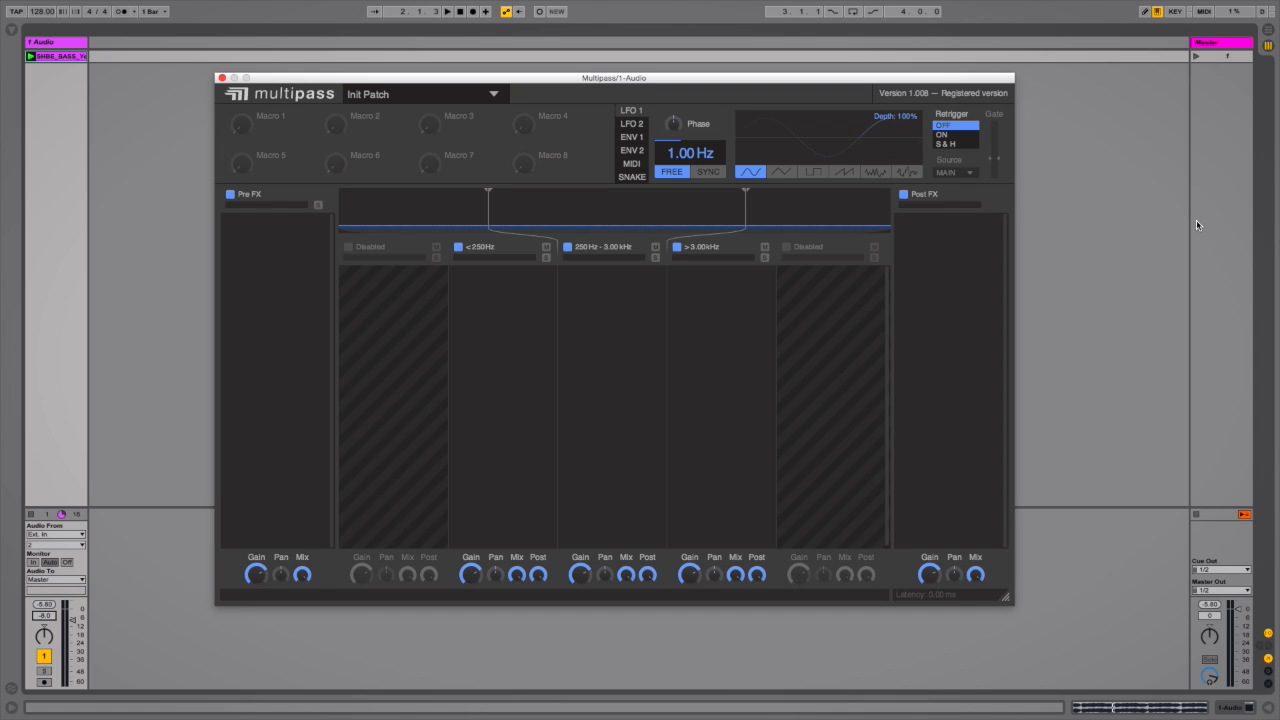
# Lower the upper band crossover to about 1.01 kHz while auditioning the track
pyautogui.press('space')
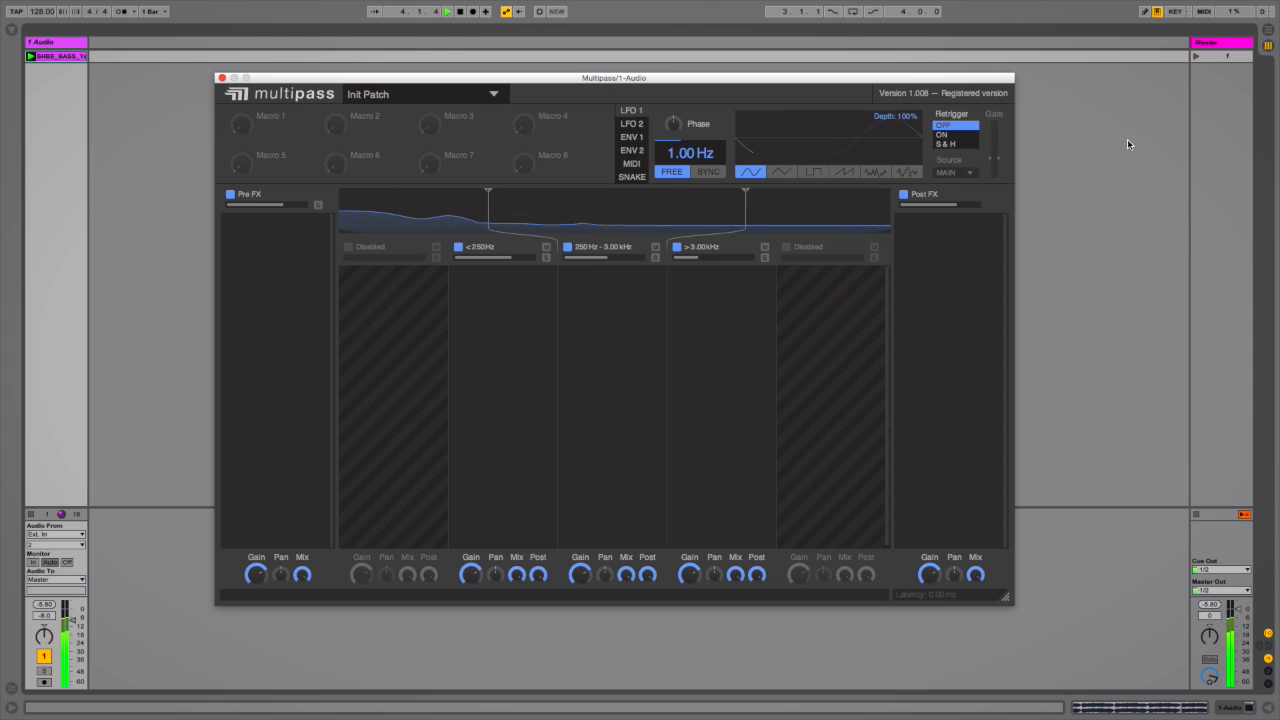
pyautogui.press('space')
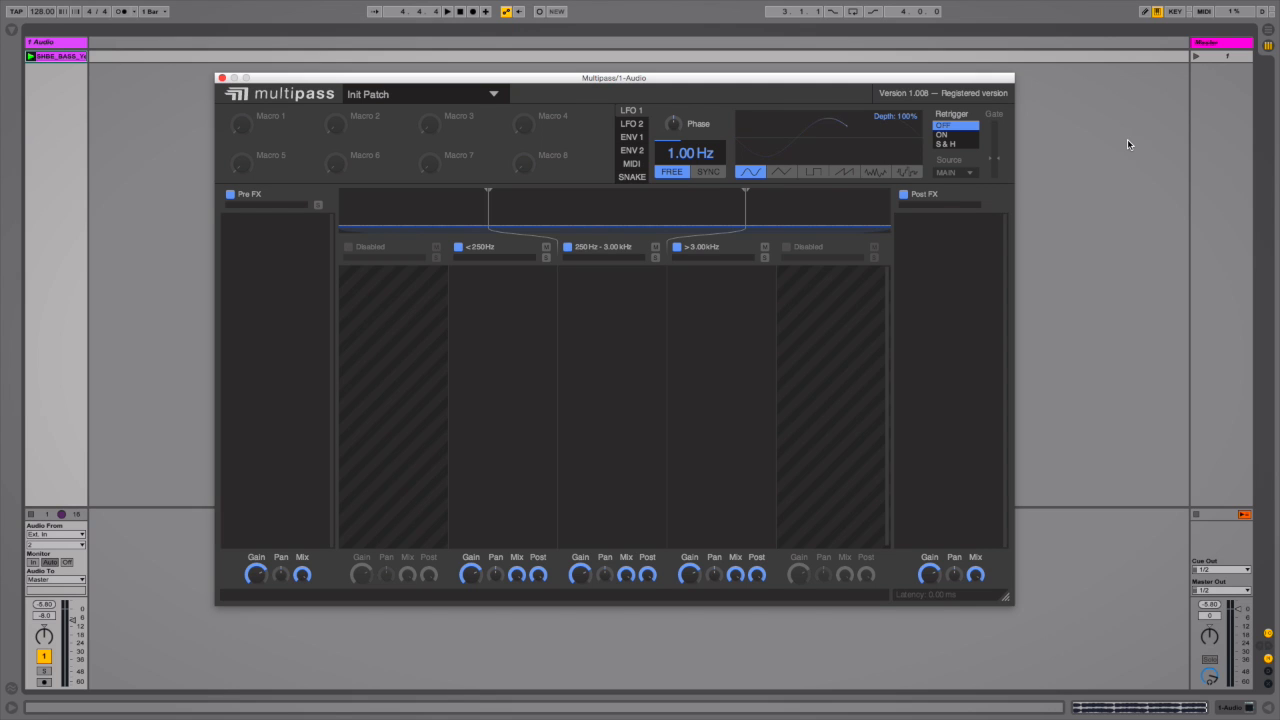
pyautogui.press('space')
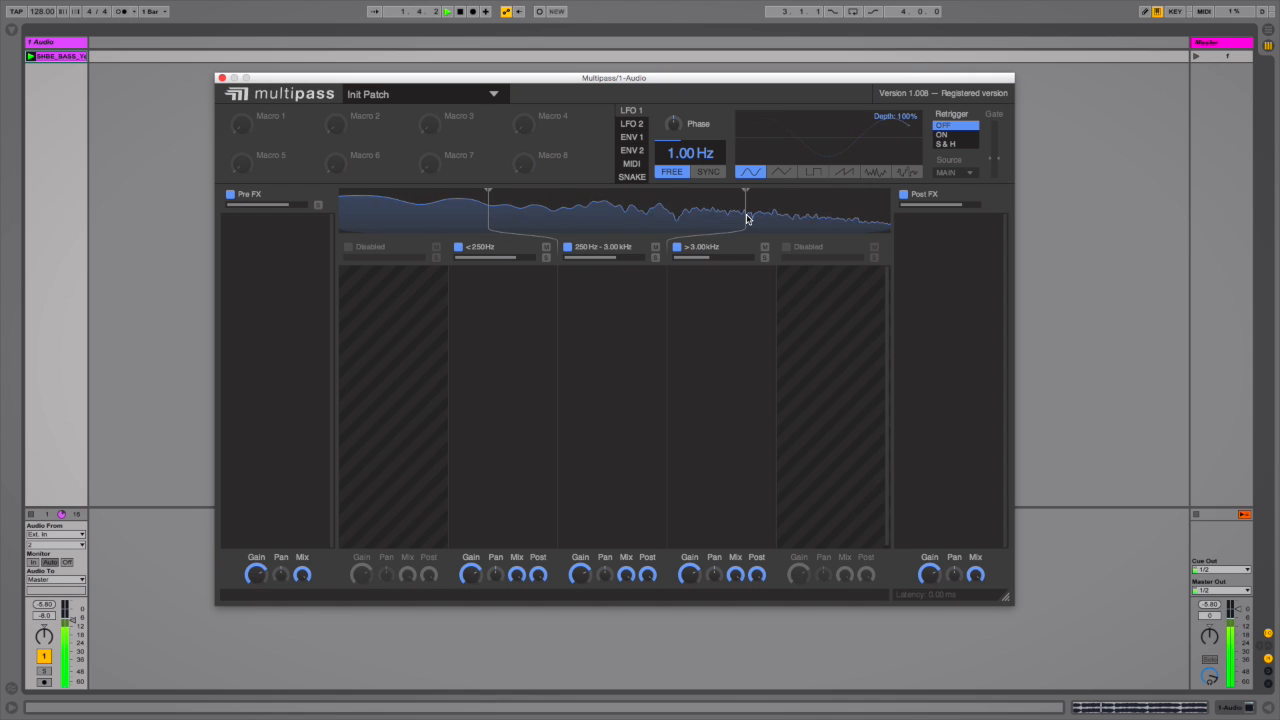
pyautogui.moveTo(745, 212); pyautogui.dragTo(633, 220)
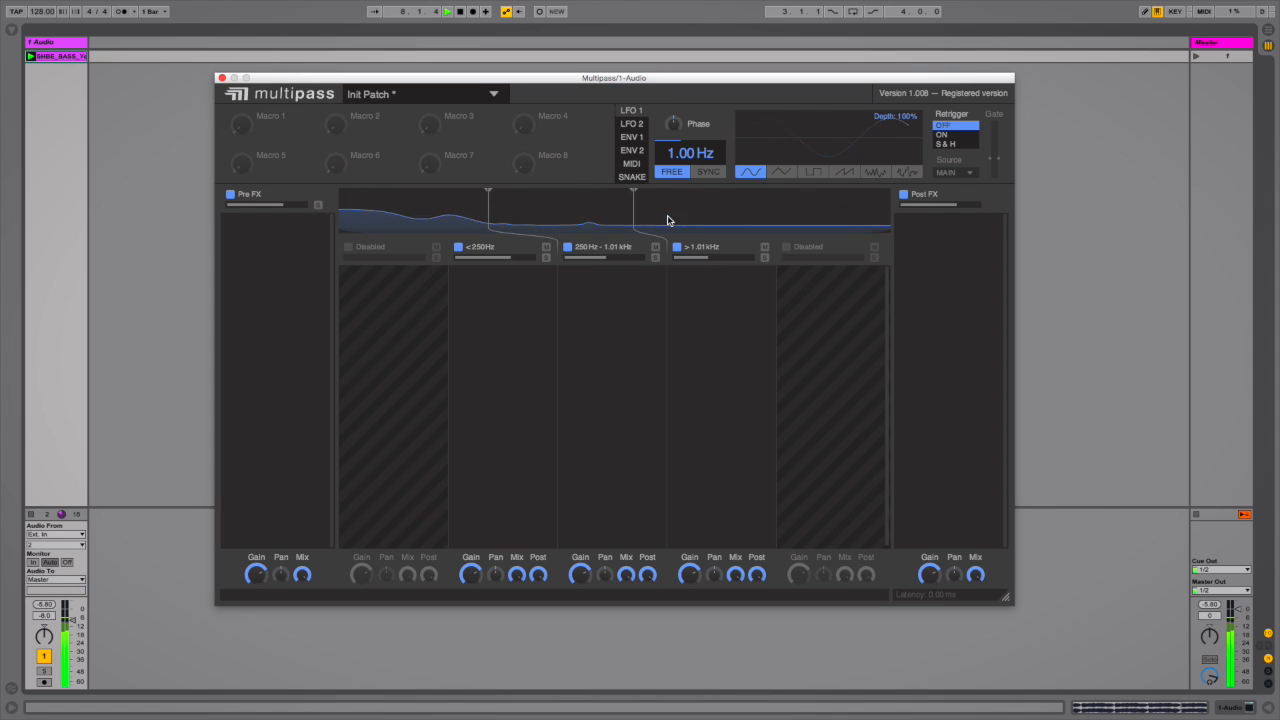
pyautogui.press('space')
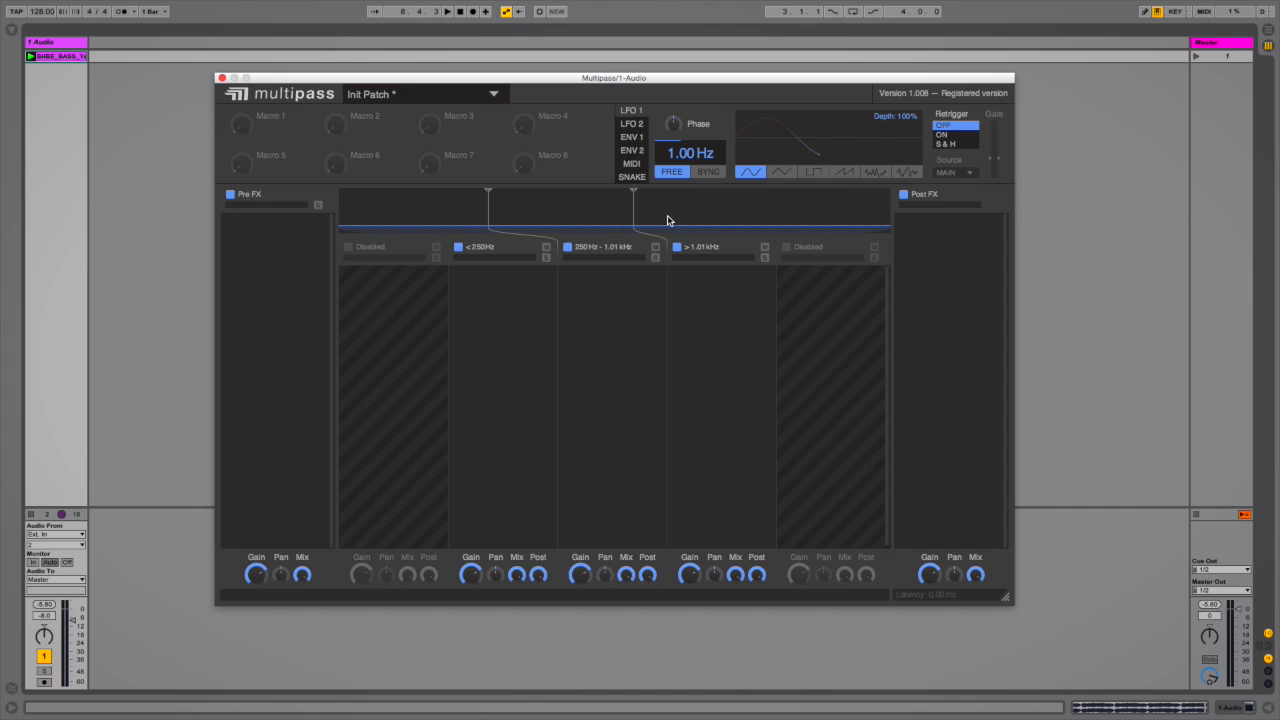
pyautogui.click(787, 248)
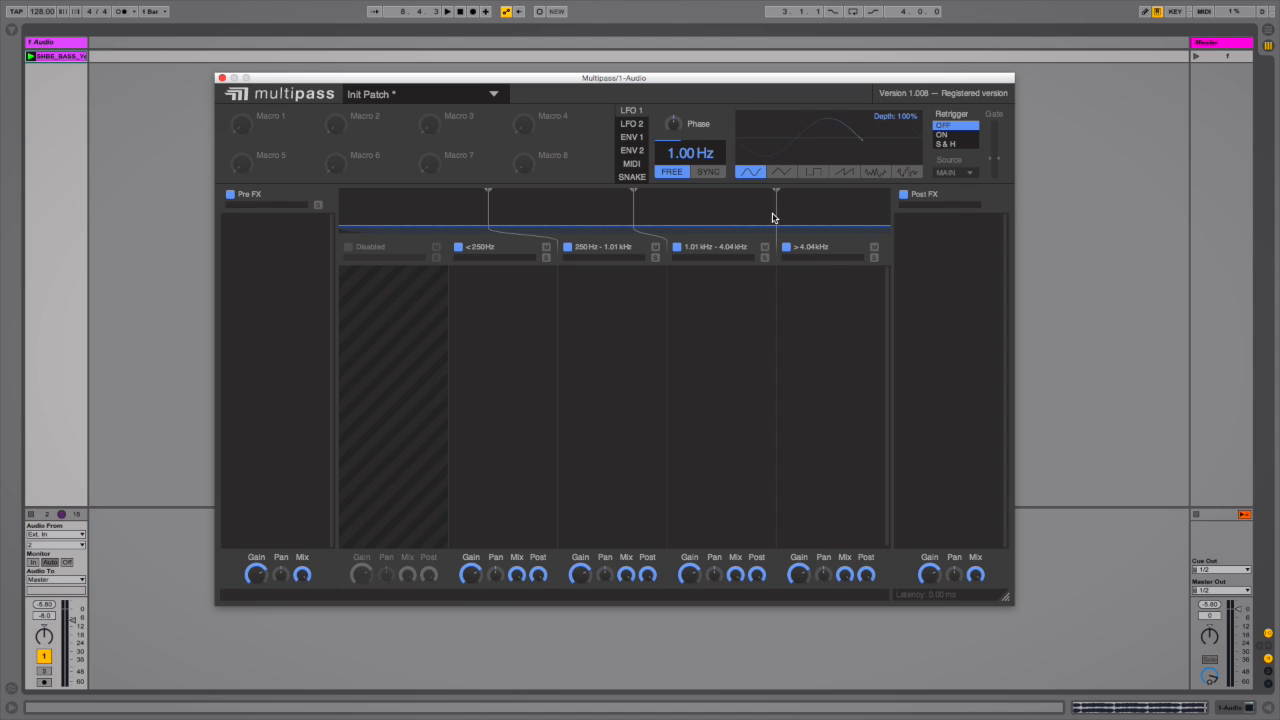
pyautogui.moveTo(778, 213); pyautogui.dragTo(751, 201)
pyautogui.click(786, 247)
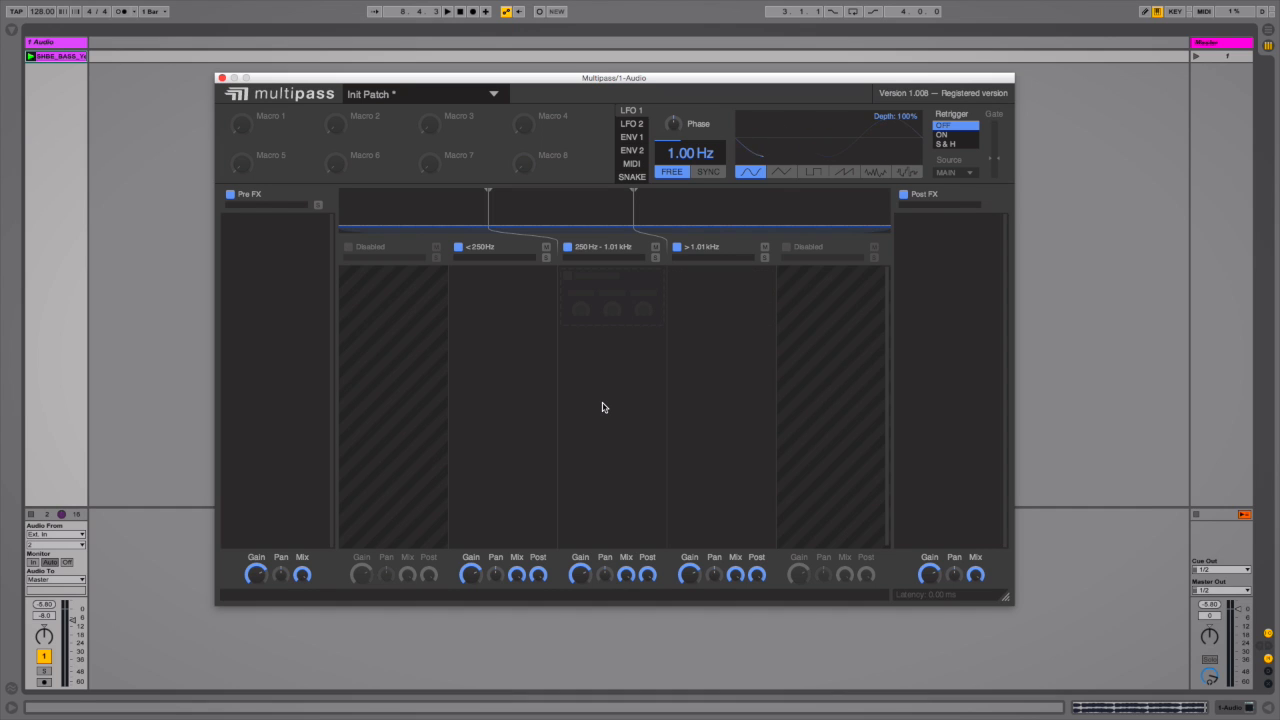
# Insert a Bitcrush effect in the 250 Hz – 1.01 kHz band and adjust its ADC Q and Rate knobs during playback
pyautogui.click(596, 301)
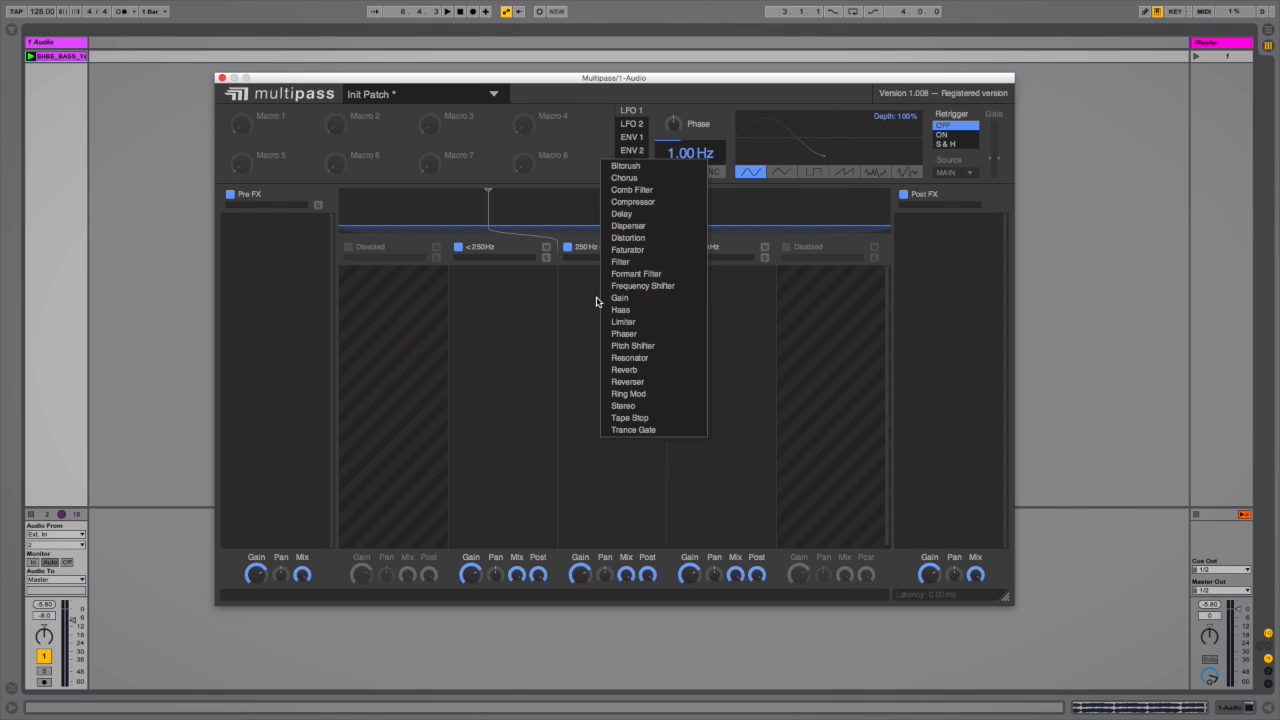
pyautogui.click(628, 174)
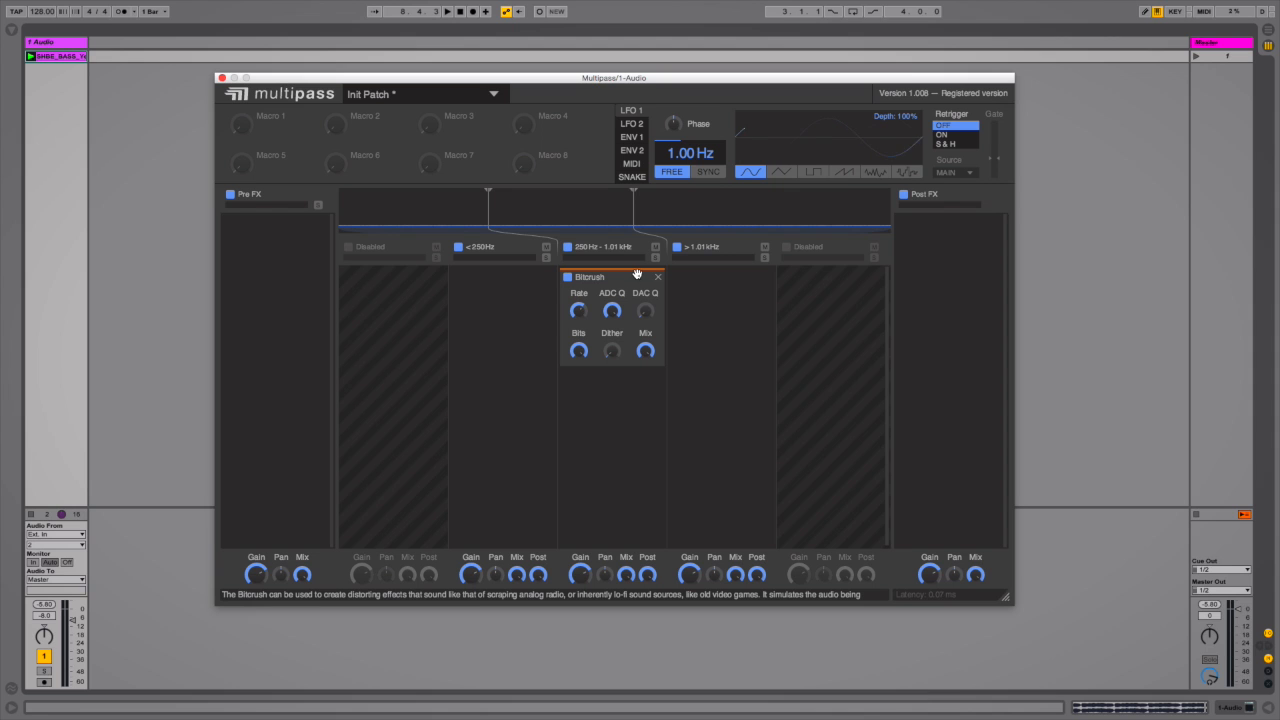
pyautogui.press('space')
pyautogui.moveTo(614, 311); pyautogui.dragTo(614, 340)
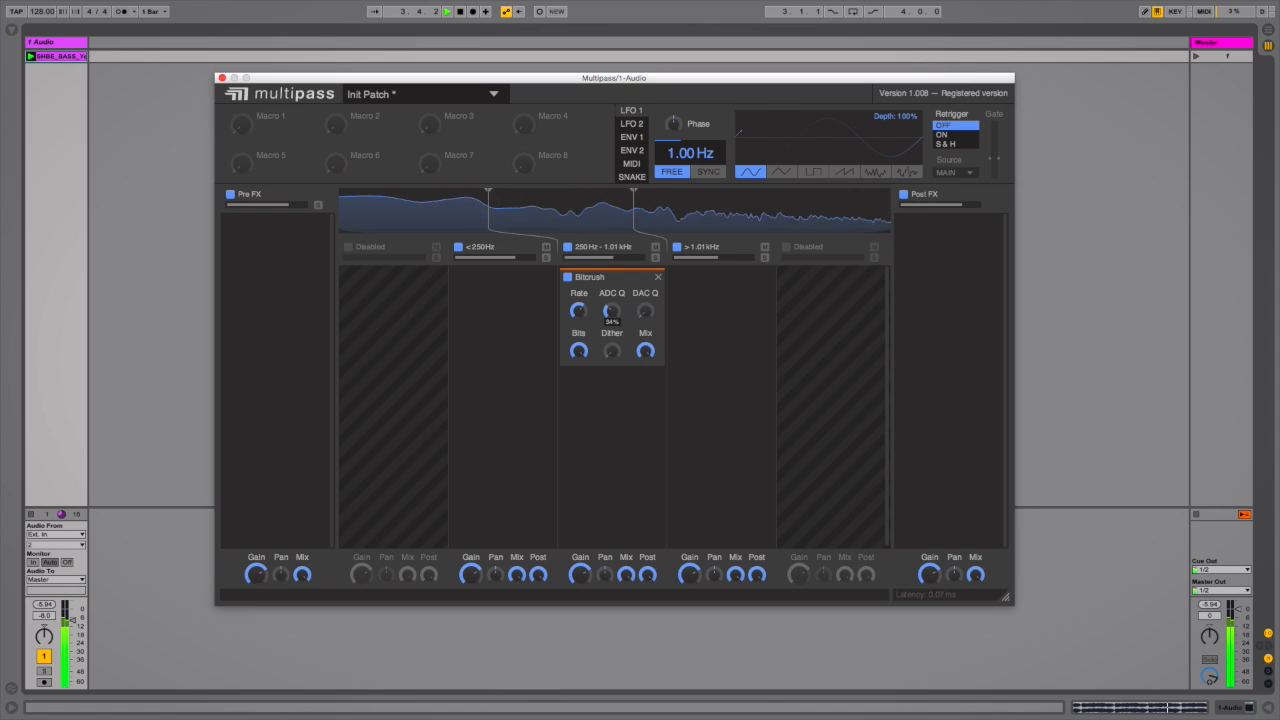
pyautogui.moveTo(580, 312); pyautogui.dragTo(645, 335)
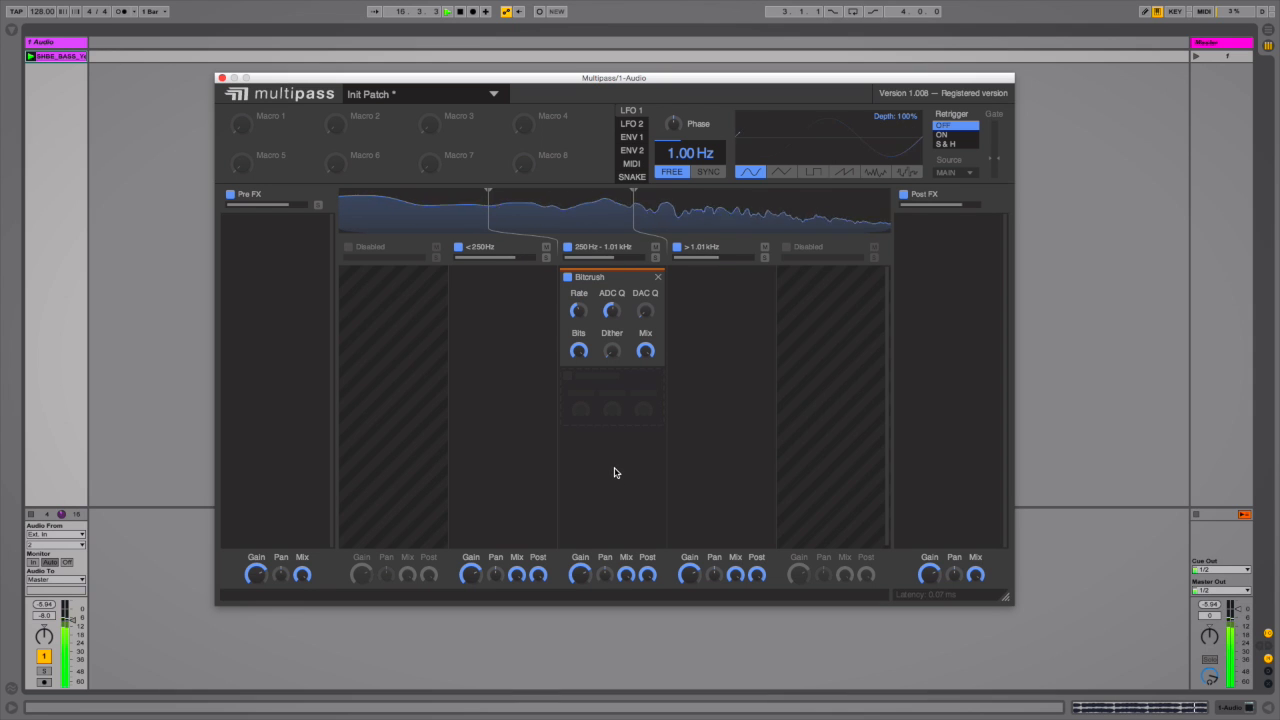
pyautogui.press('space')
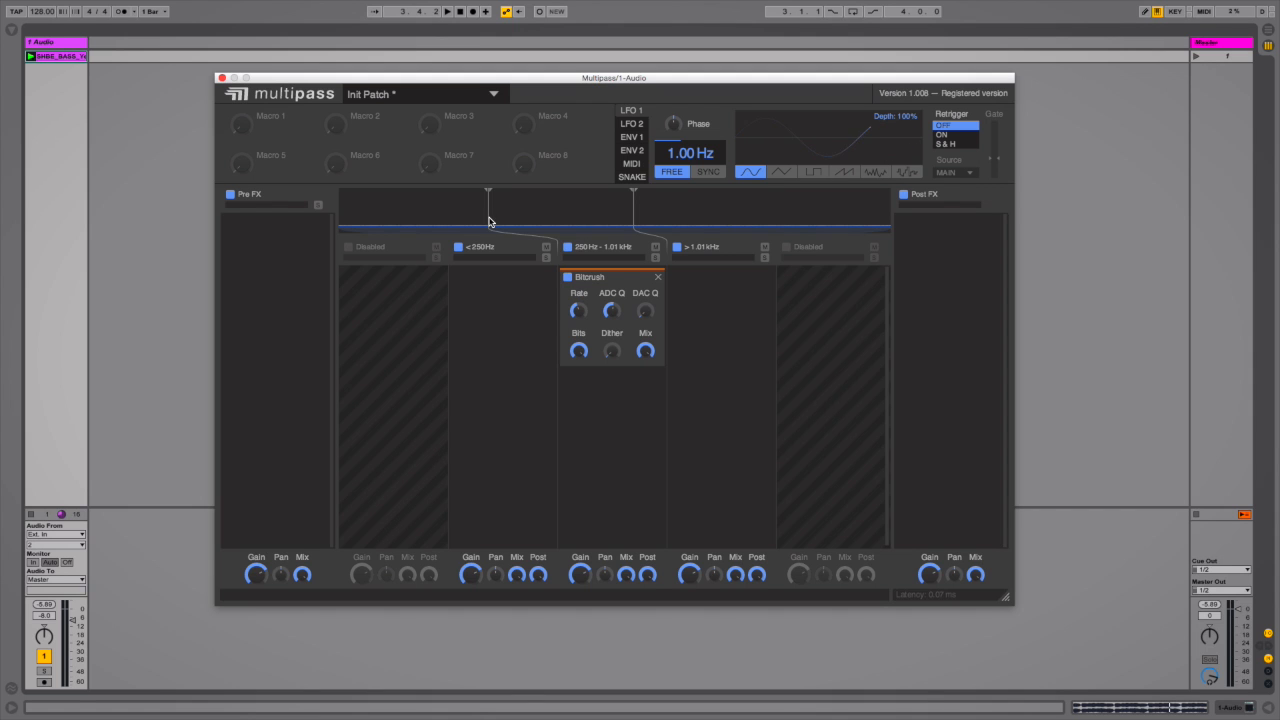
pyautogui.press('space')
pyautogui.moveTo(489, 221)
pyautogui.mouseDown()
pyautogui.moveTo(339, 219)
pyautogui.moveTo(490, 221)
pyautogui.mouseUp()
pyautogui.press('space')
# Add a Delay to the > 1.01 kHz band, setting its time to about 102 ms and lowering Feedback and Mix
pyautogui.click(722, 299)
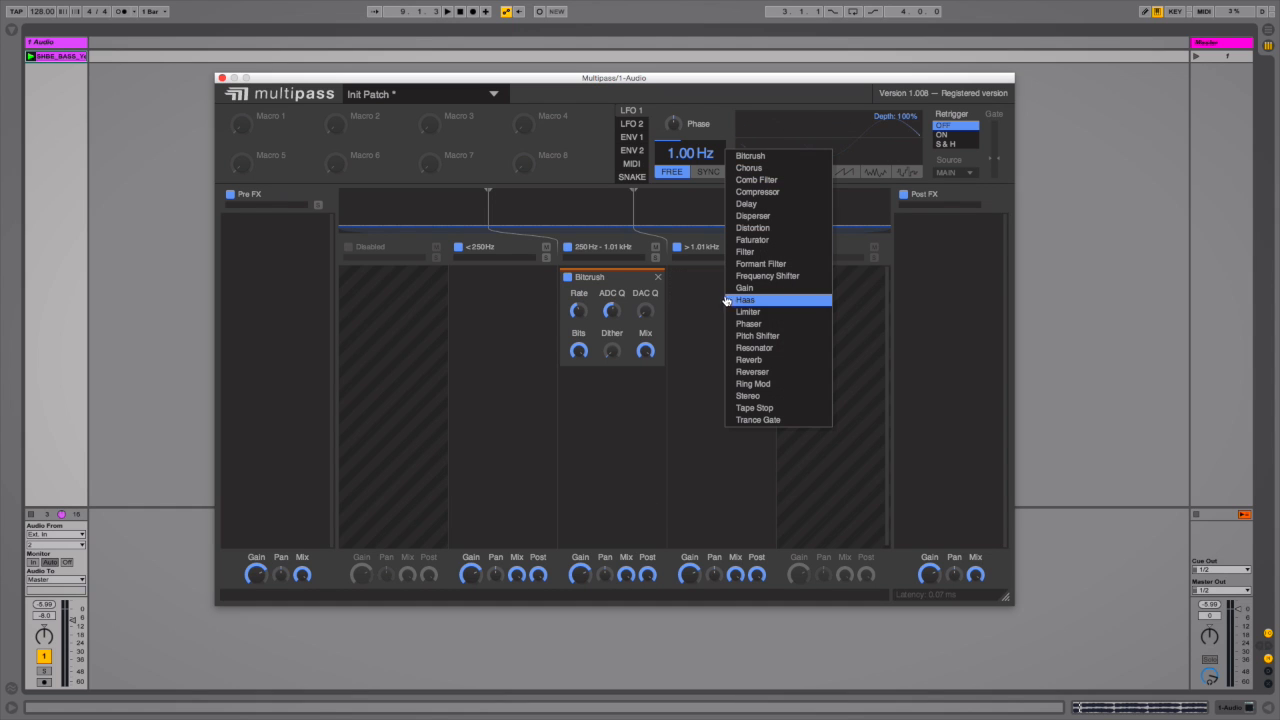
pyautogui.click(762, 206)
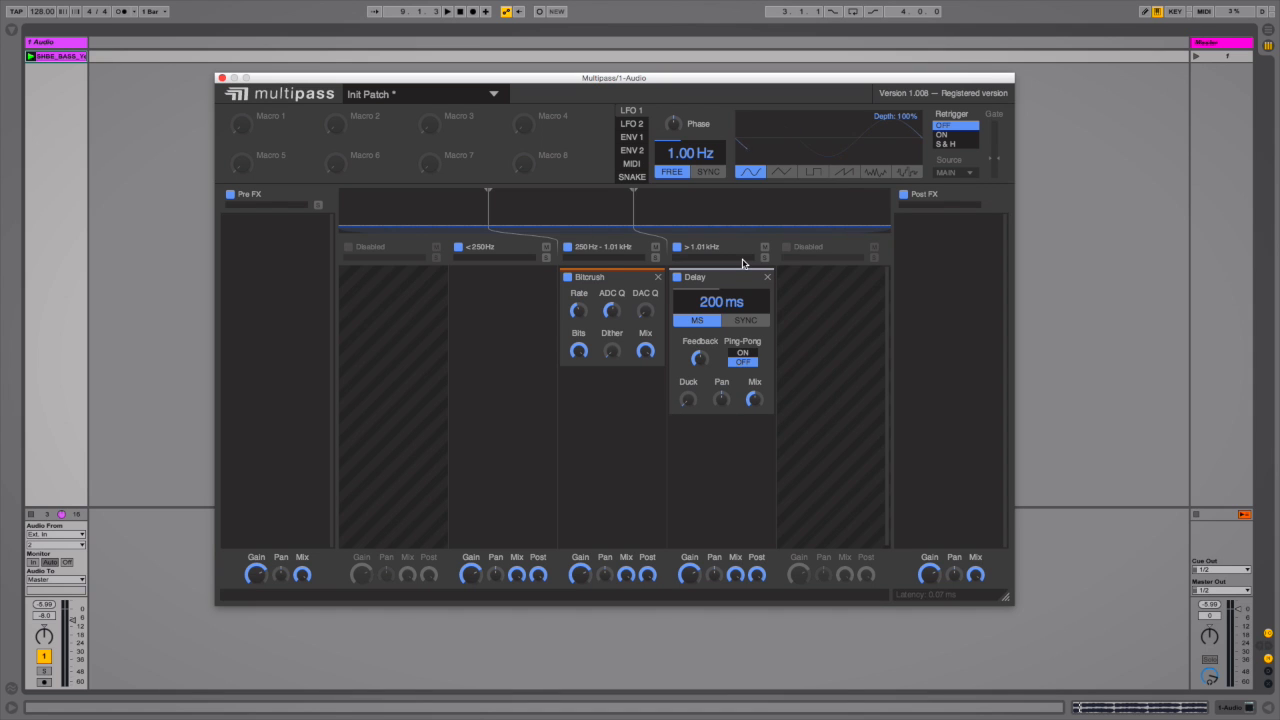
pyautogui.press('space')
pyautogui.moveTo(721, 301); pyautogui.dragTo(721, 321)
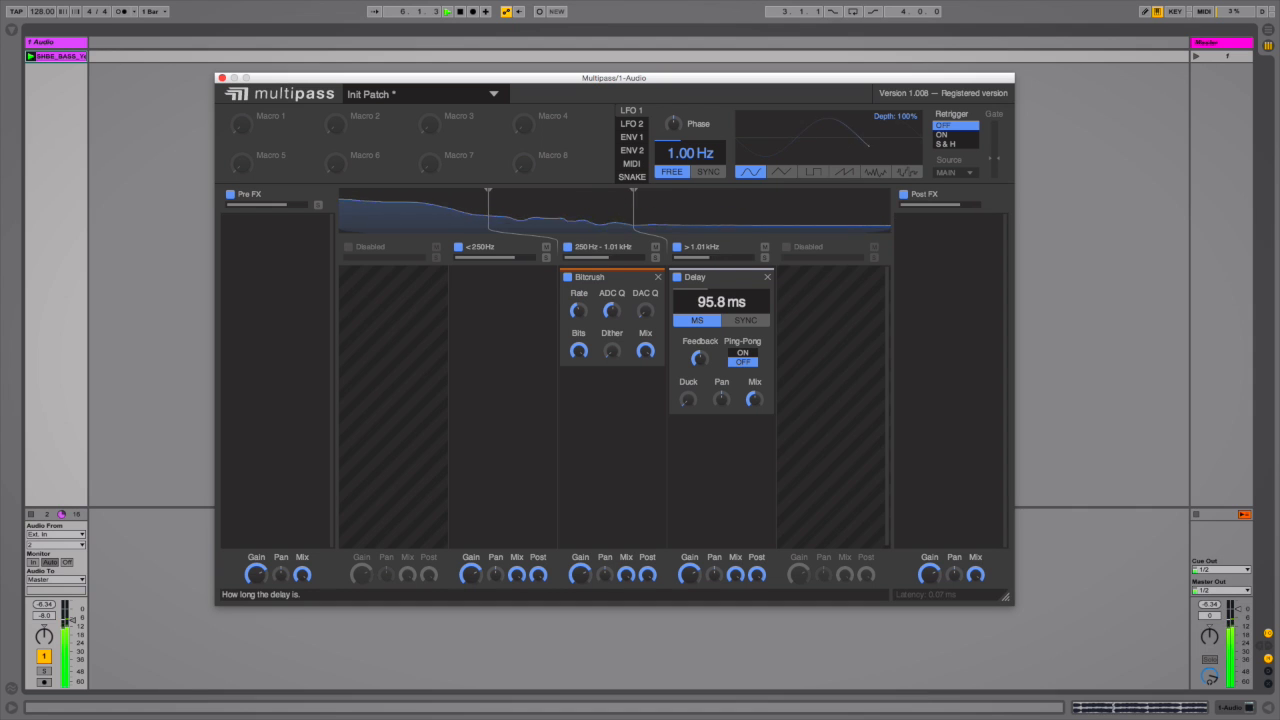
pyautogui.moveTo(700, 358)
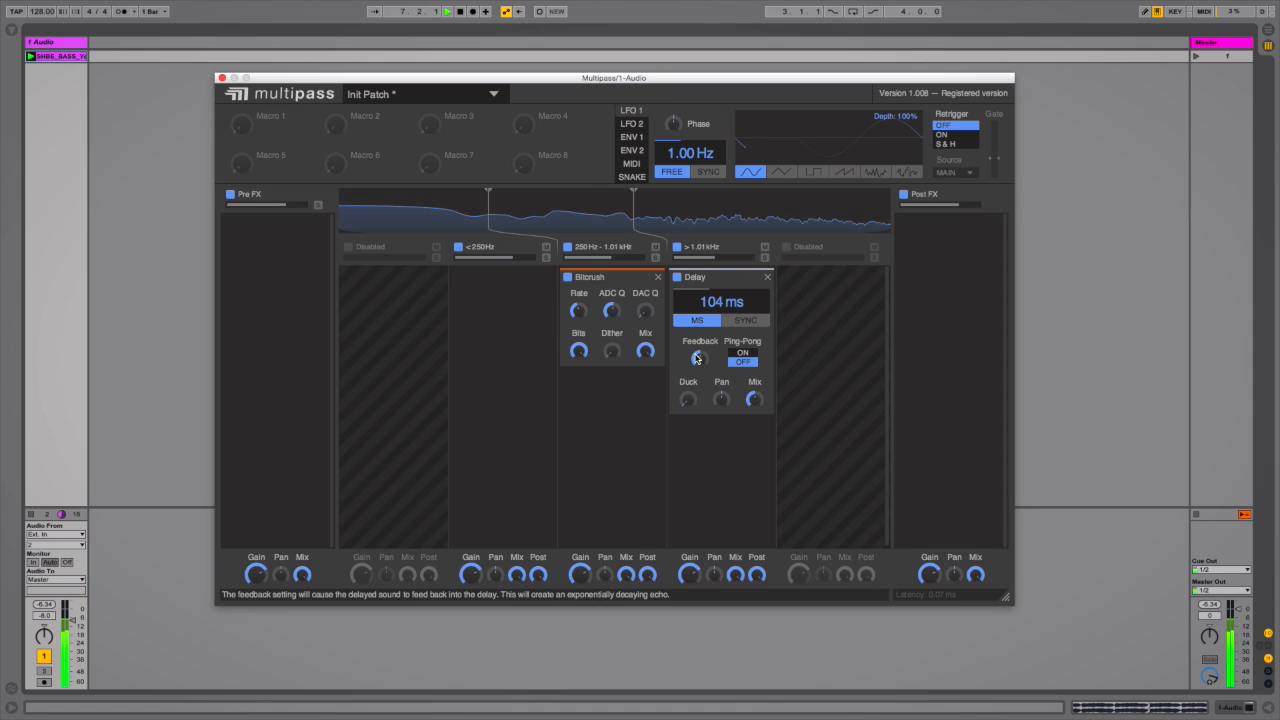
pyautogui.moveTo(700, 359); pyautogui.dragTo(700, 420)
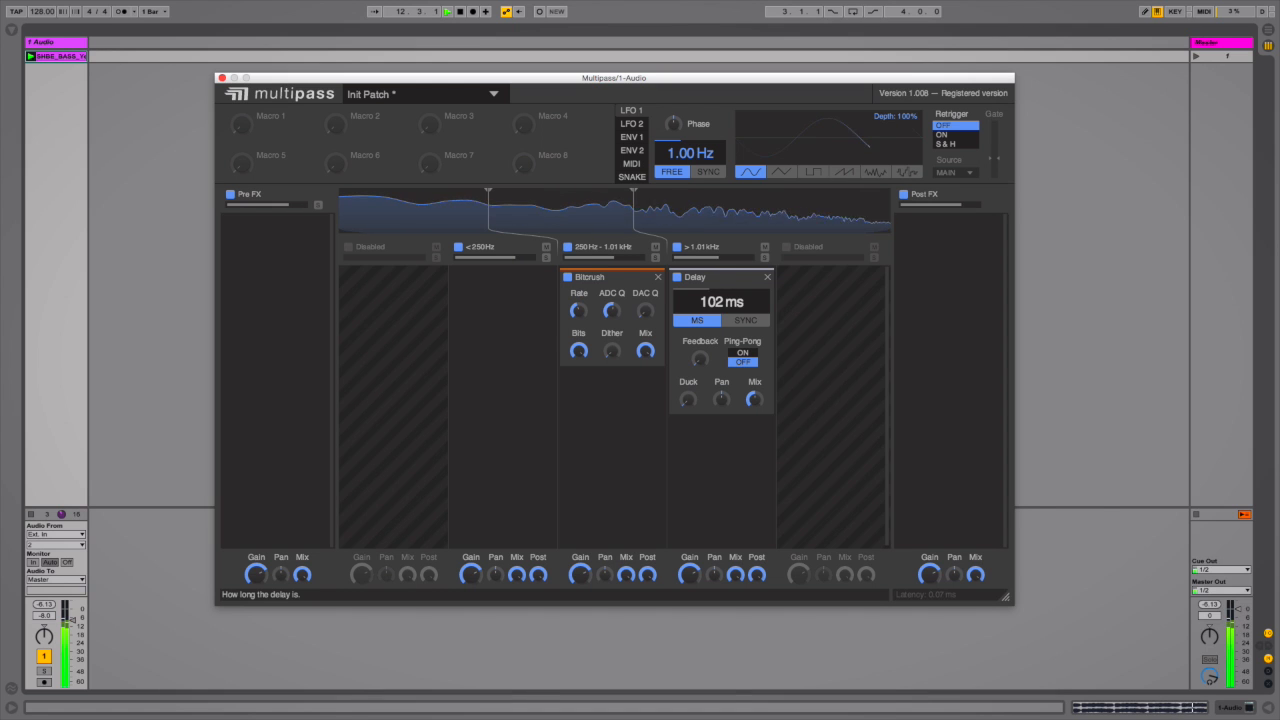
pyautogui.click(754, 398)
pyautogui.moveTo(754, 398); pyautogui.dragTo(754, 404)
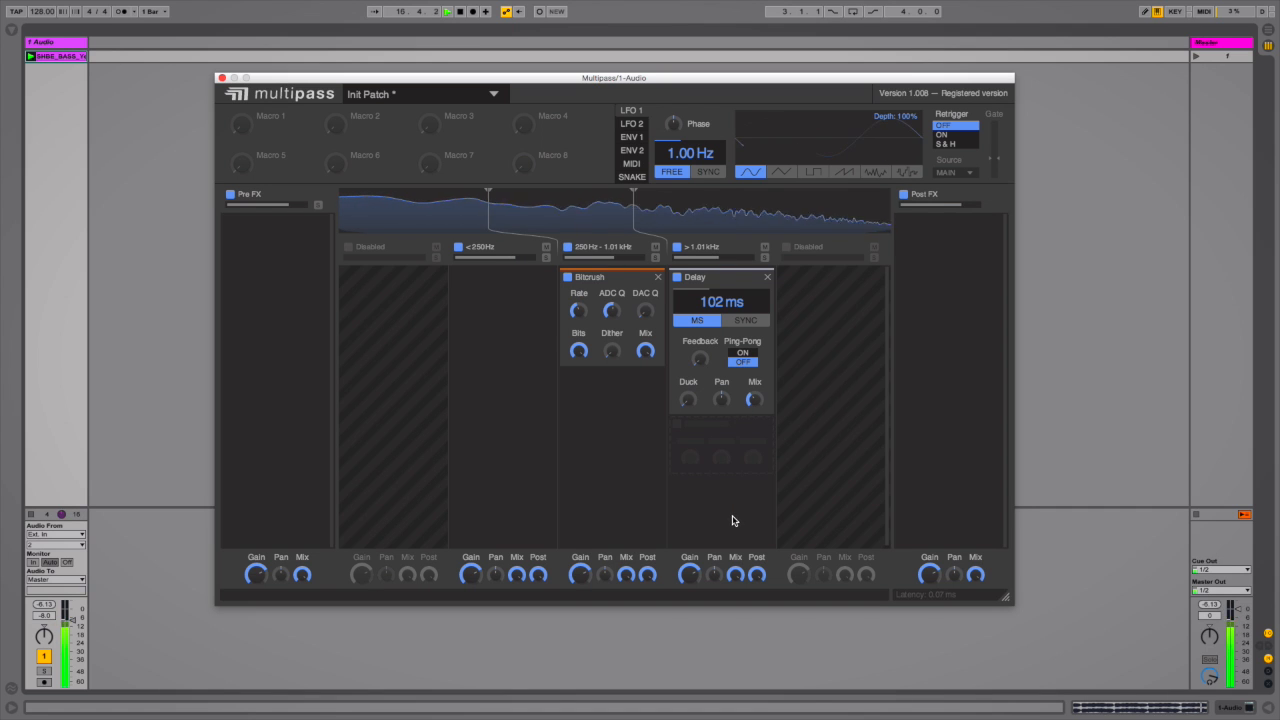
pyautogui.press('space')
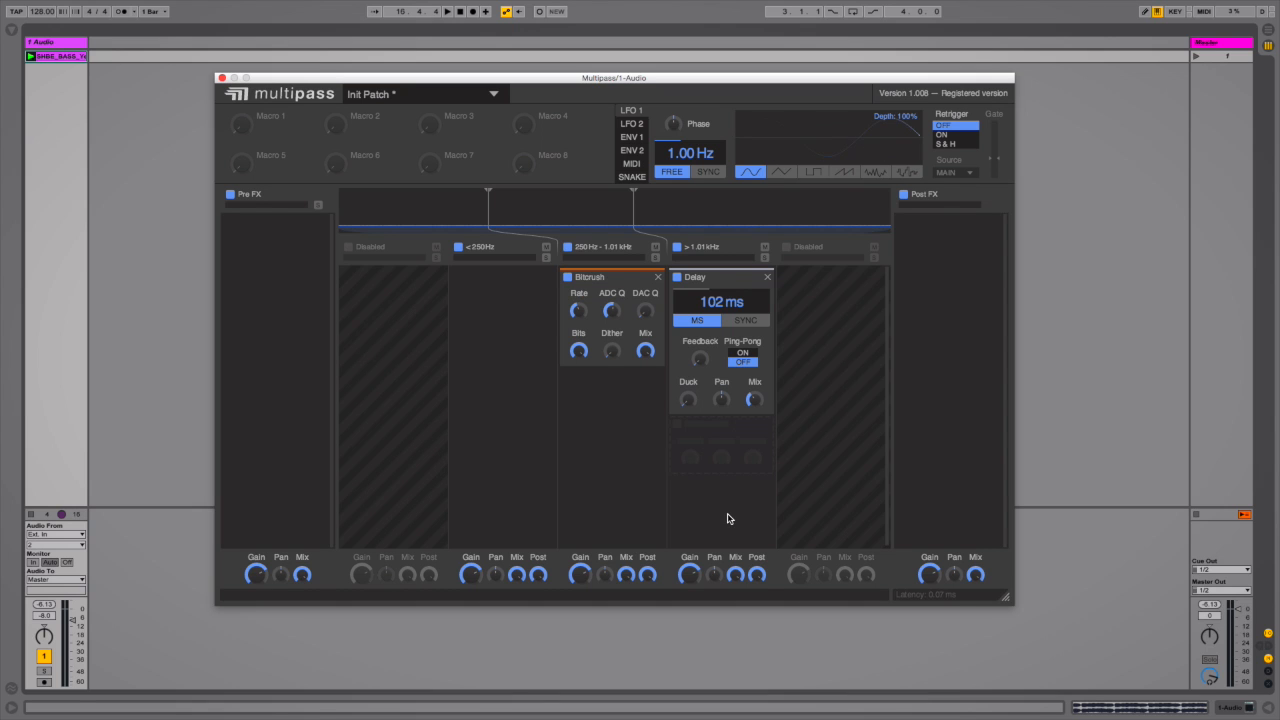
# Add a Pitch Shifter below the Delay in the same band and set its pitch to +12.00 semitones
pyautogui.click(708, 463)
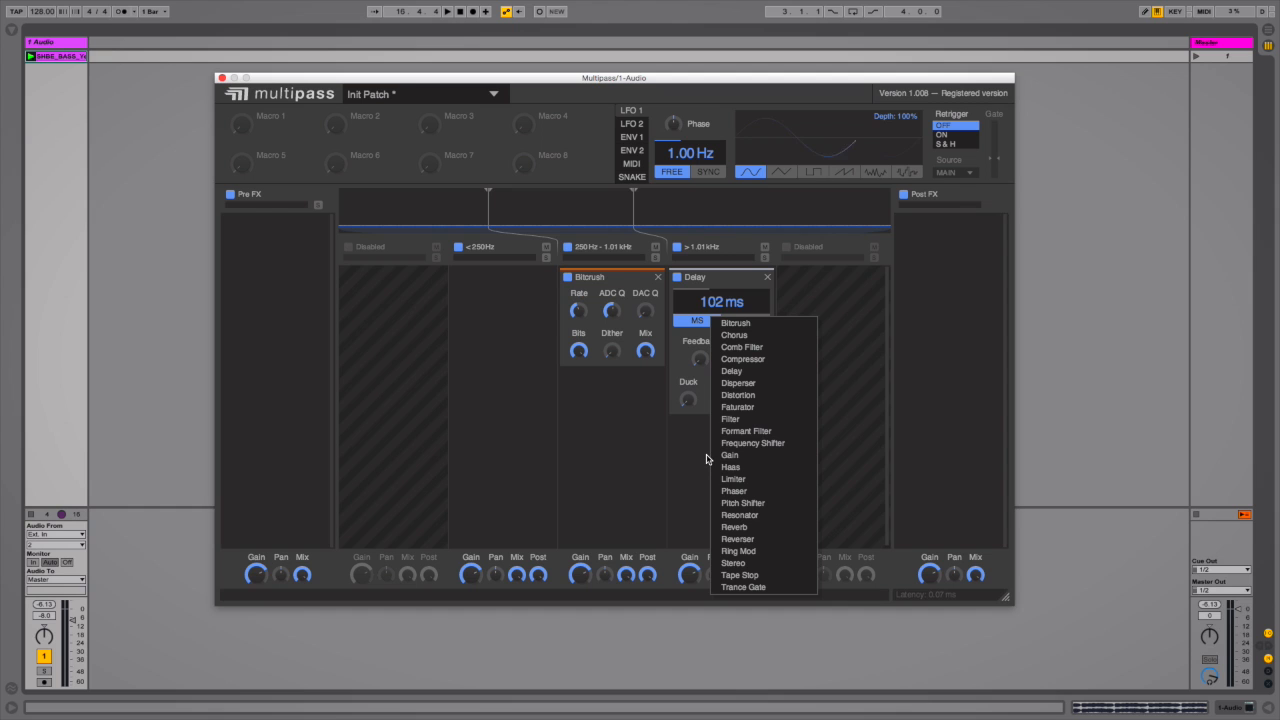
pyautogui.click(745, 505)
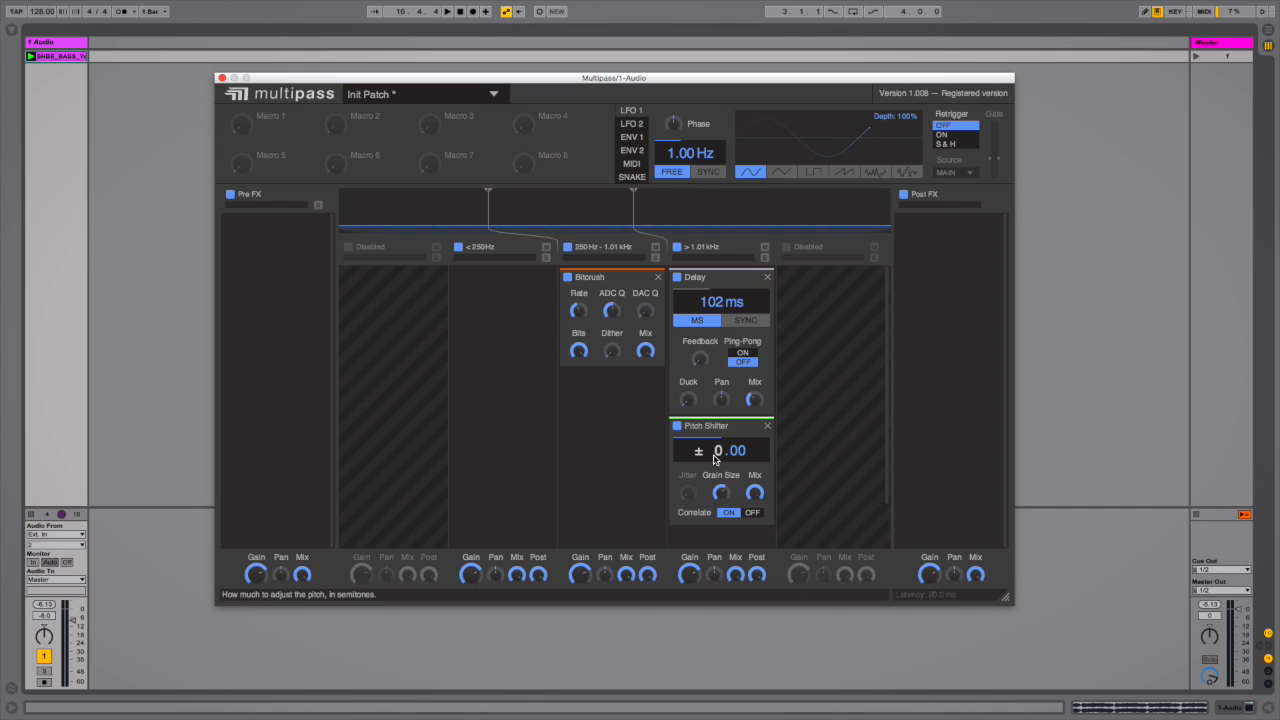
pyautogui.press('space')
pyautogui.moveTo(715, 459); pyautogui.dragTo(715, 368)
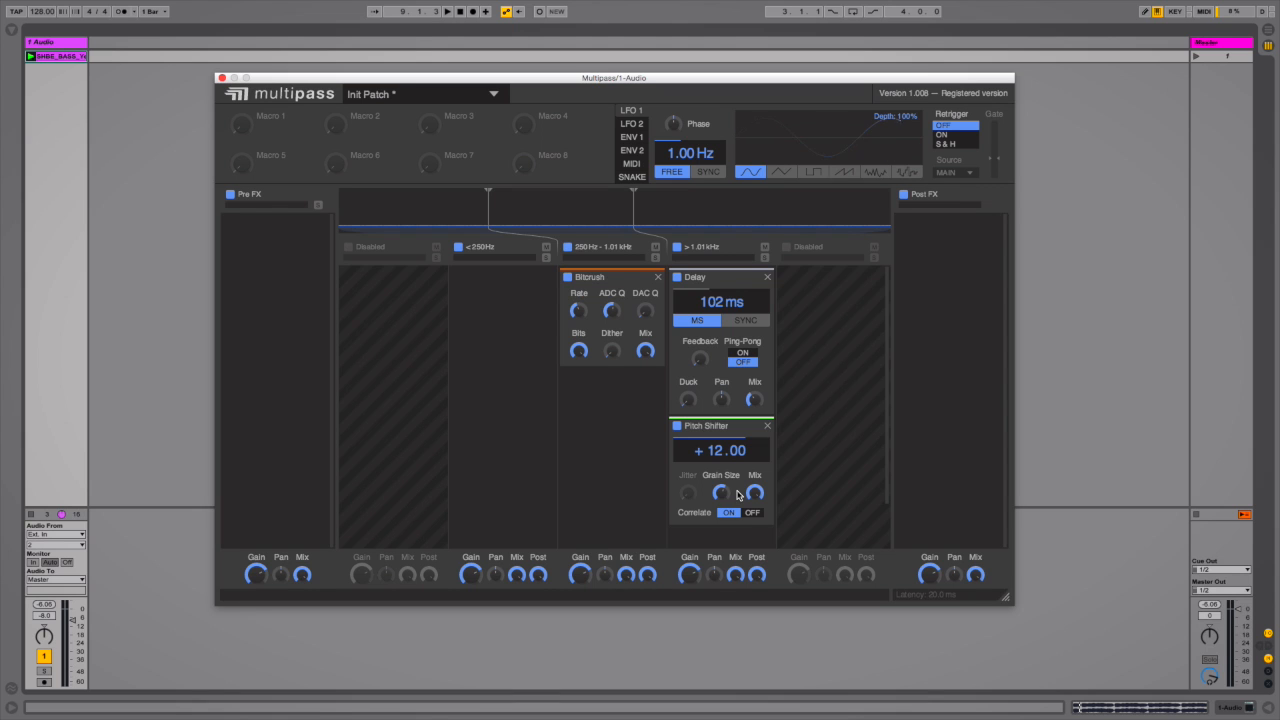
# Try to add a Reverb effect to the Pre FX chain
pyautogui.click(275, 228)
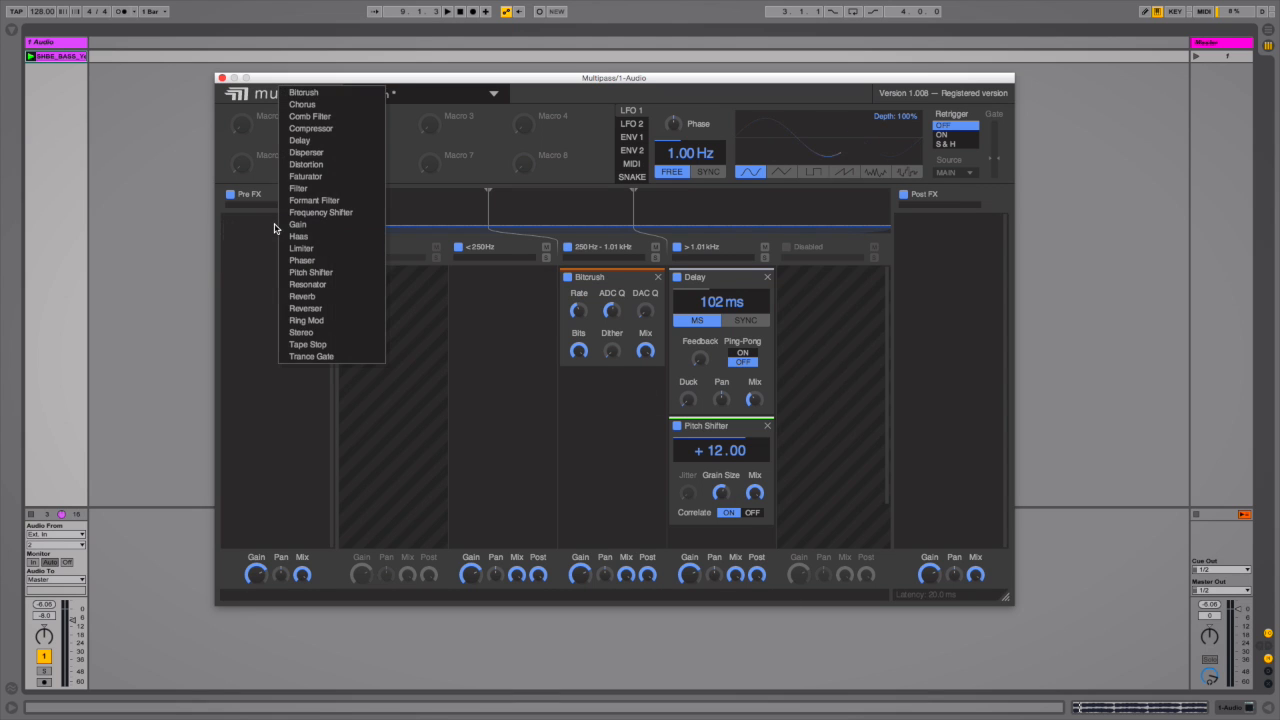
pyautogui.click(282, 298)
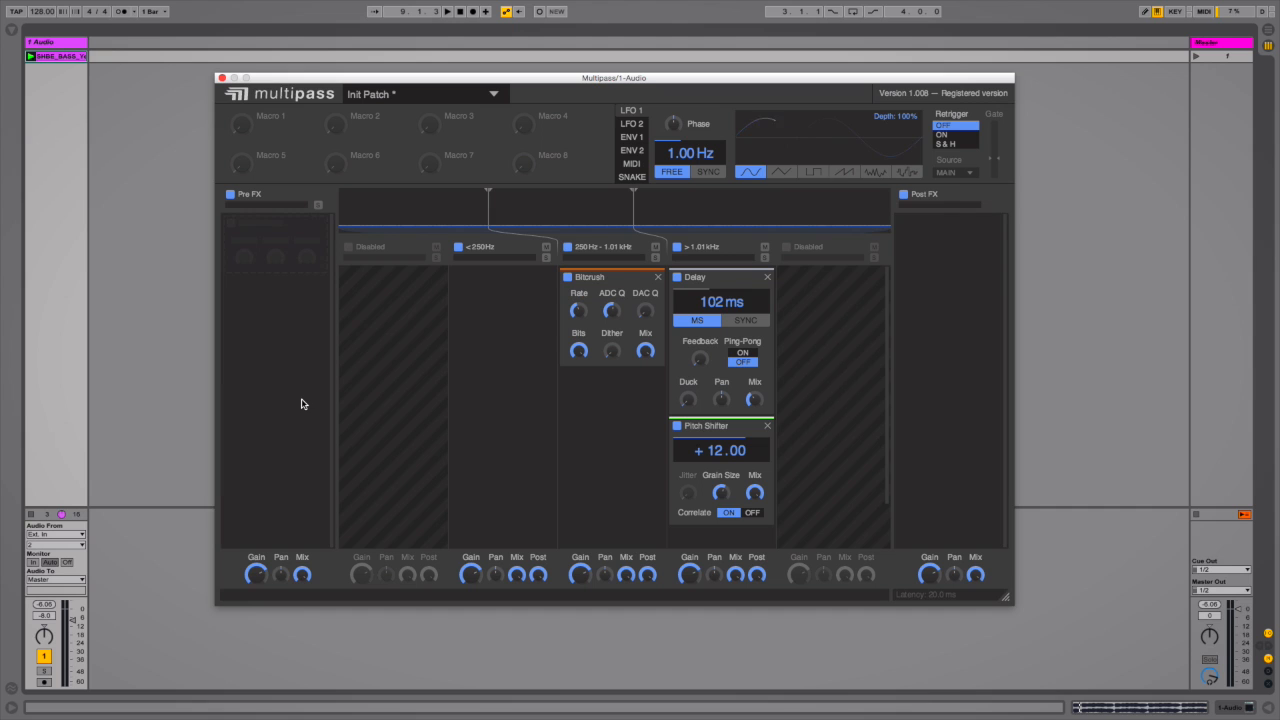
# Add a Tape Stop effect to the Post FX chain and adjust its Stop Time knob
pyautogui.click(955, 260)
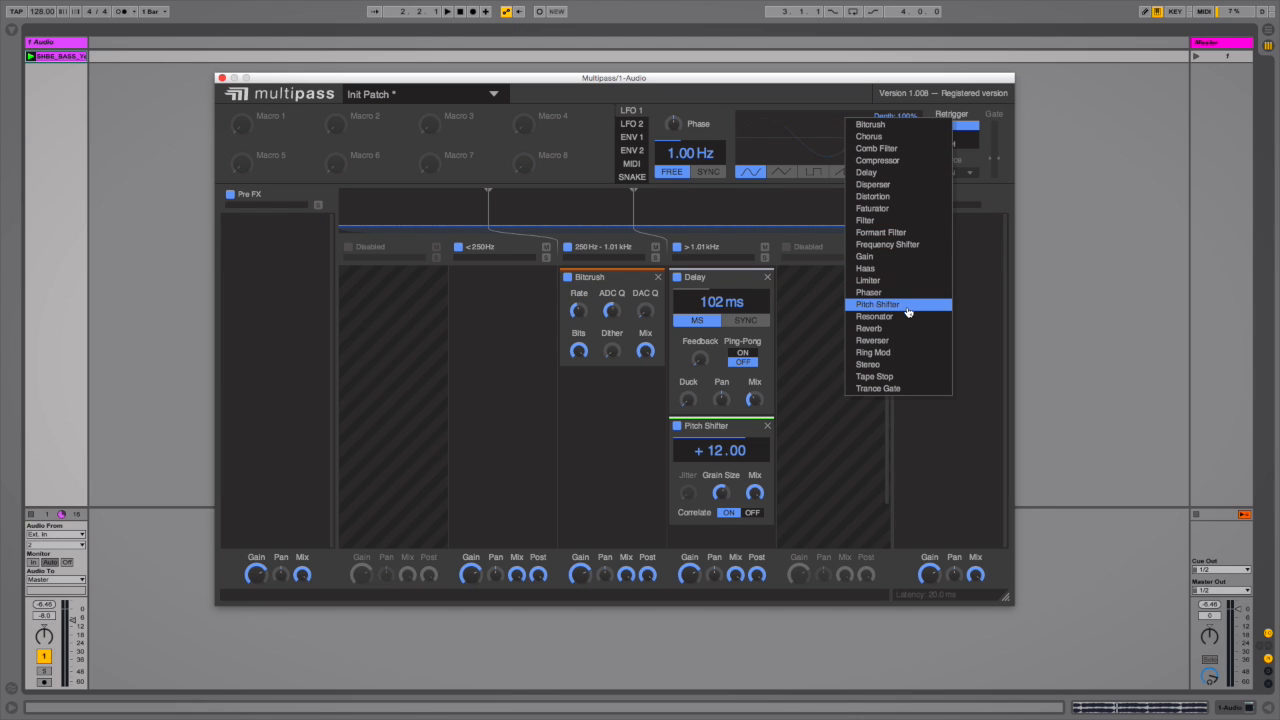
pyautogui.click(897, 377)
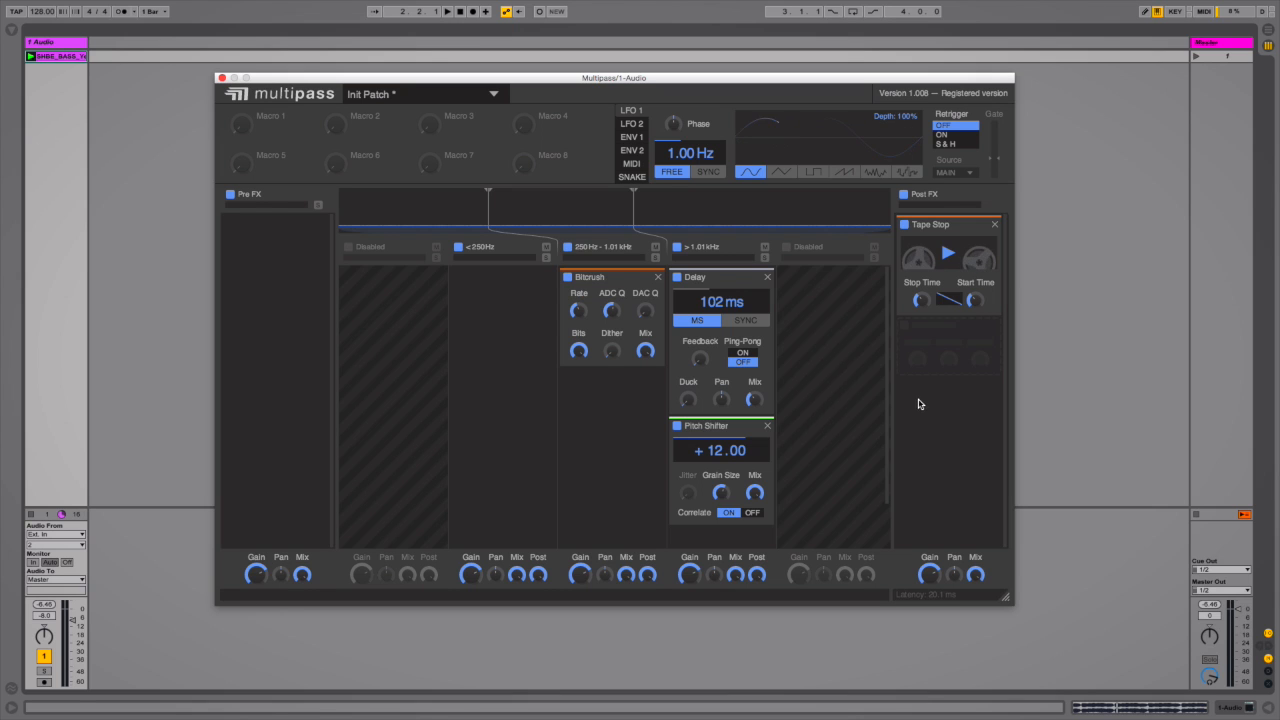
pyautogui.moveTo(920, 300); pyautogui.dragTo(973, 300)
pyautogui.moveTo(973, 300); pyautogui.dragTo(966, 304)
pyautogui.press('space')
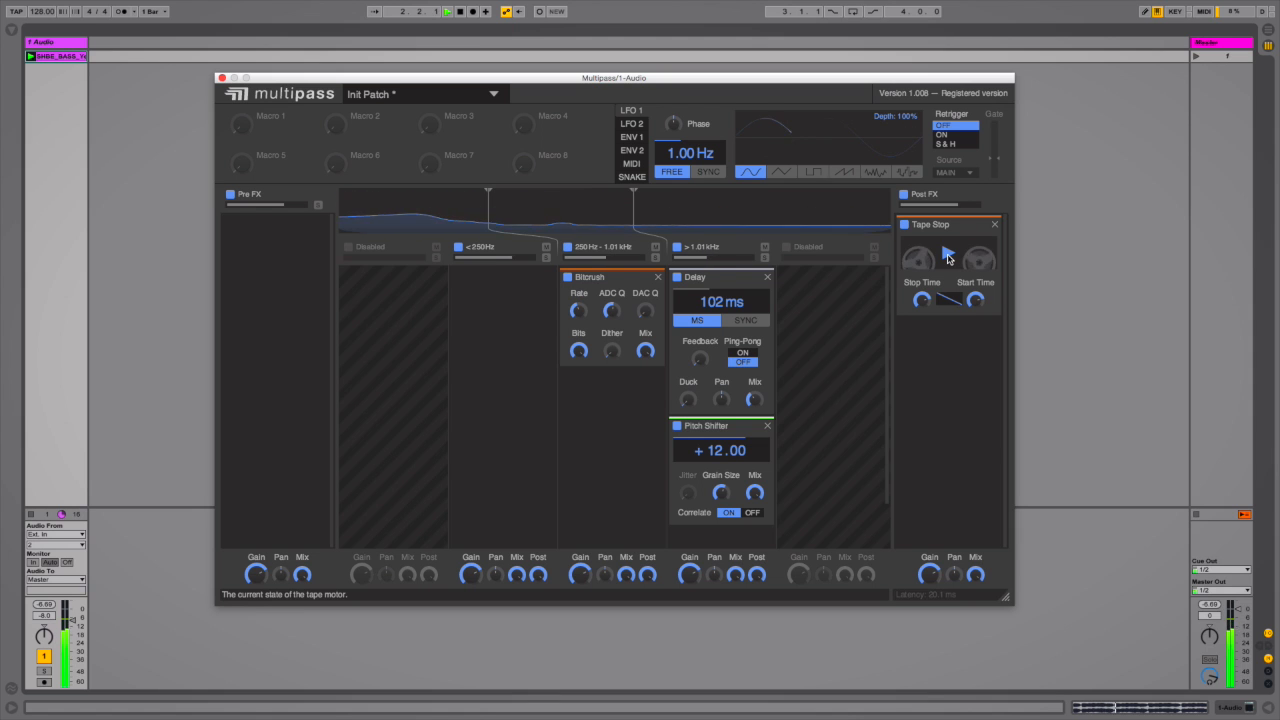
# Toggle the Tape Stop motor several times to stop and restart the tape during playback
pyautogui.click(948, 256)
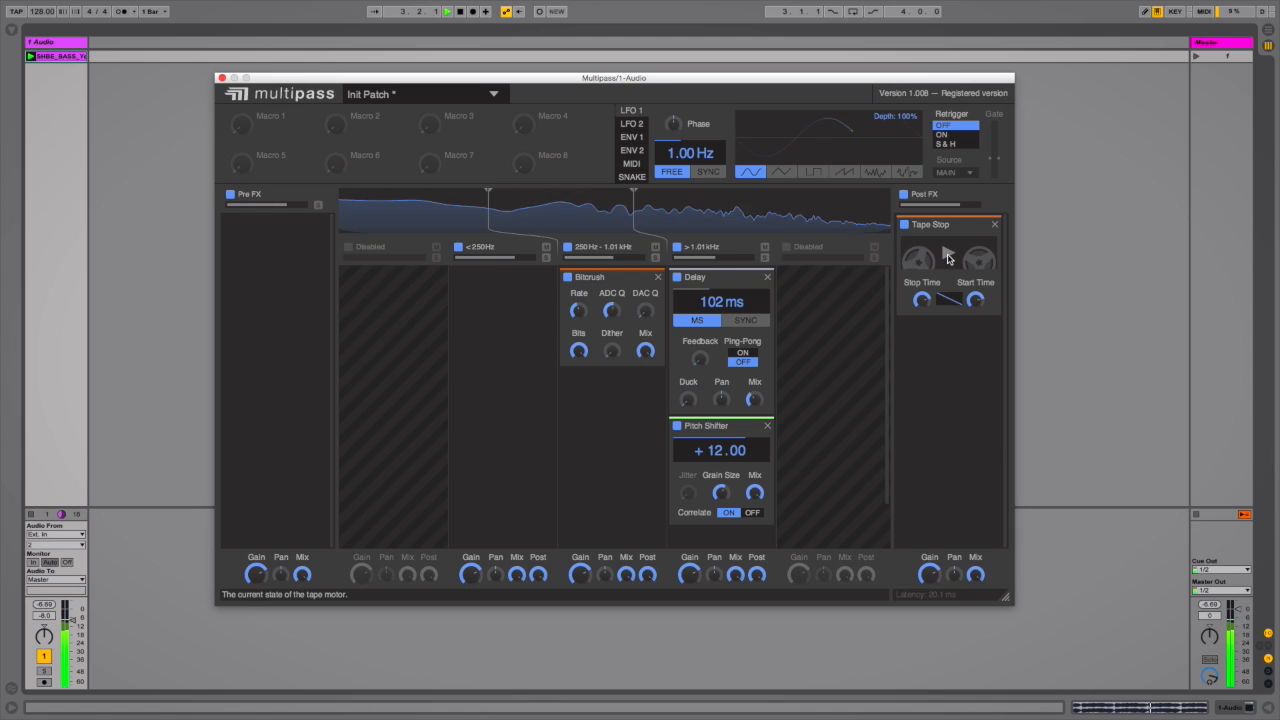
pyautogui.click(948, 256)
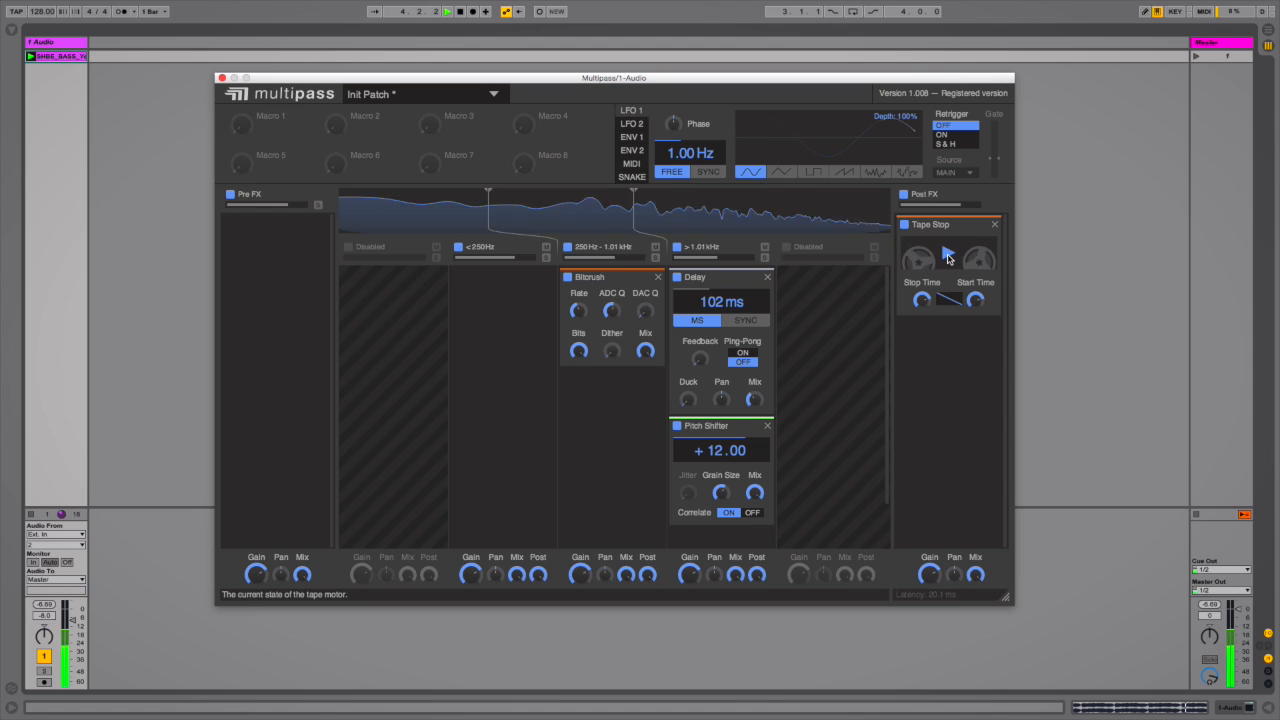
pyautogui.click(948, 256)
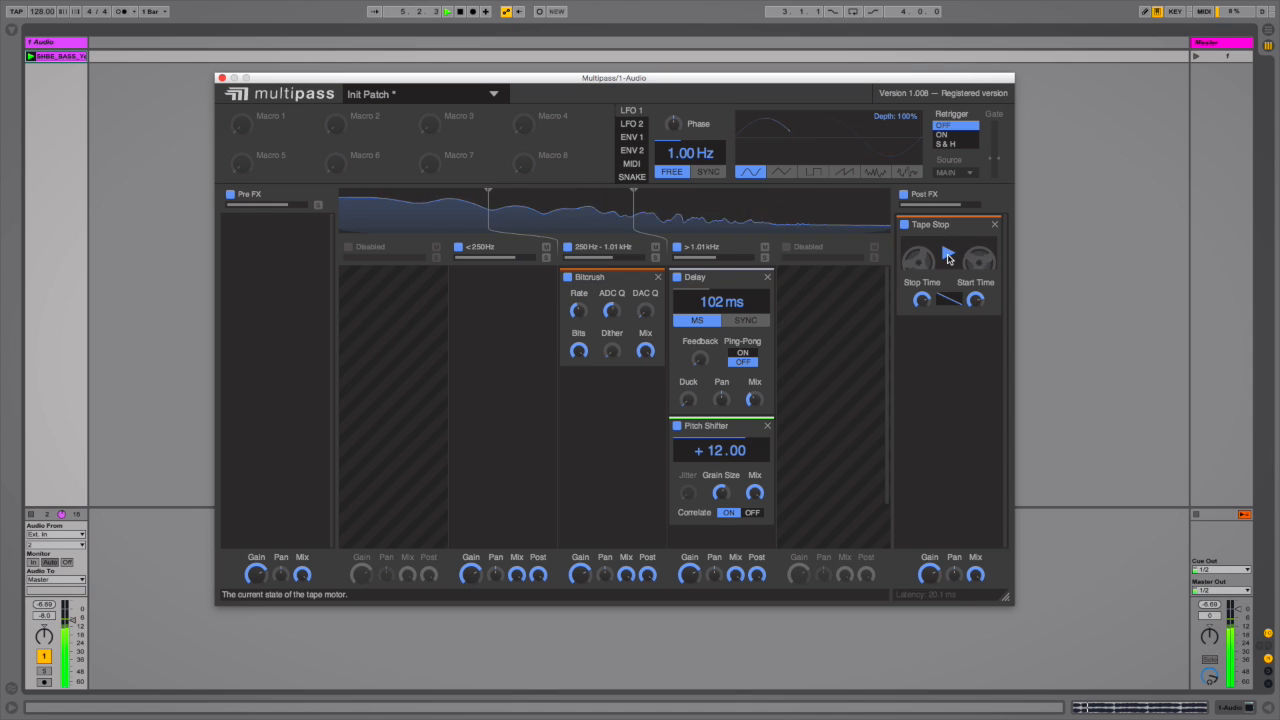
pyautogui.click(948, 256)
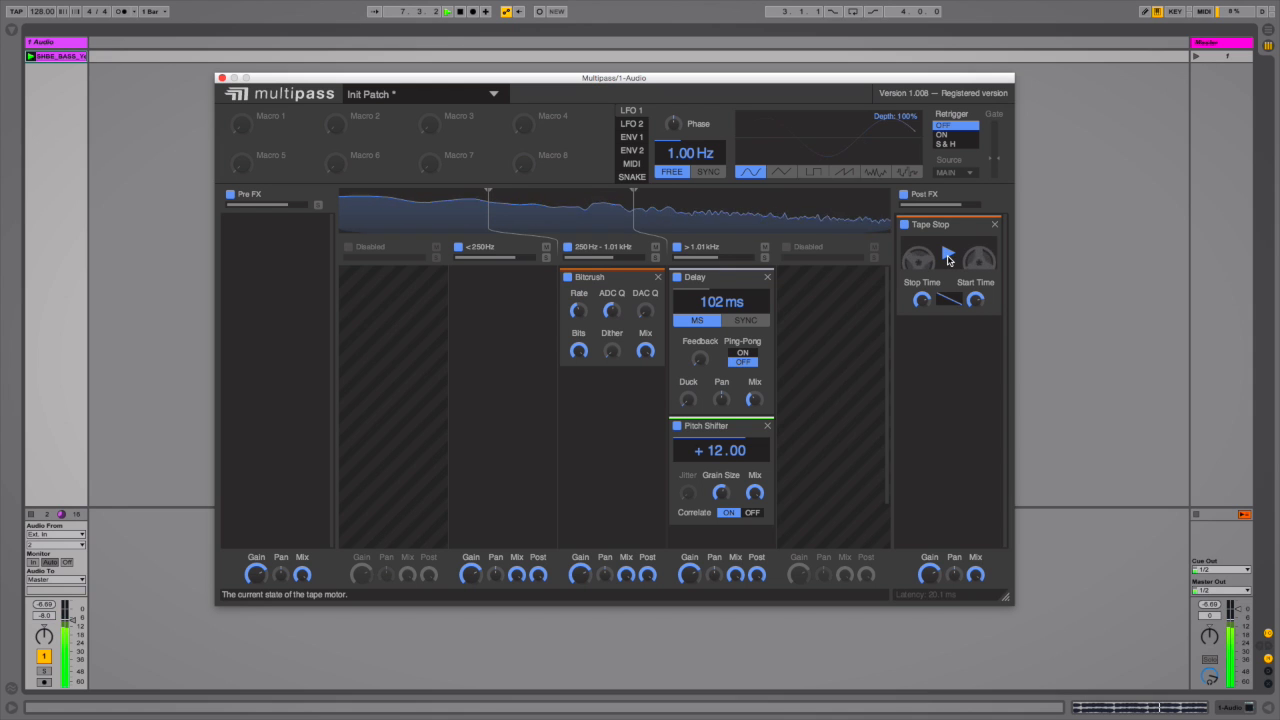
pyautogui.press('space')
# Raise the Tape Stop's Stop Time and trigger the tape motor again while playing
pyautogui.moveTo(923, 300); pyautogui.dragTo(923, 276)
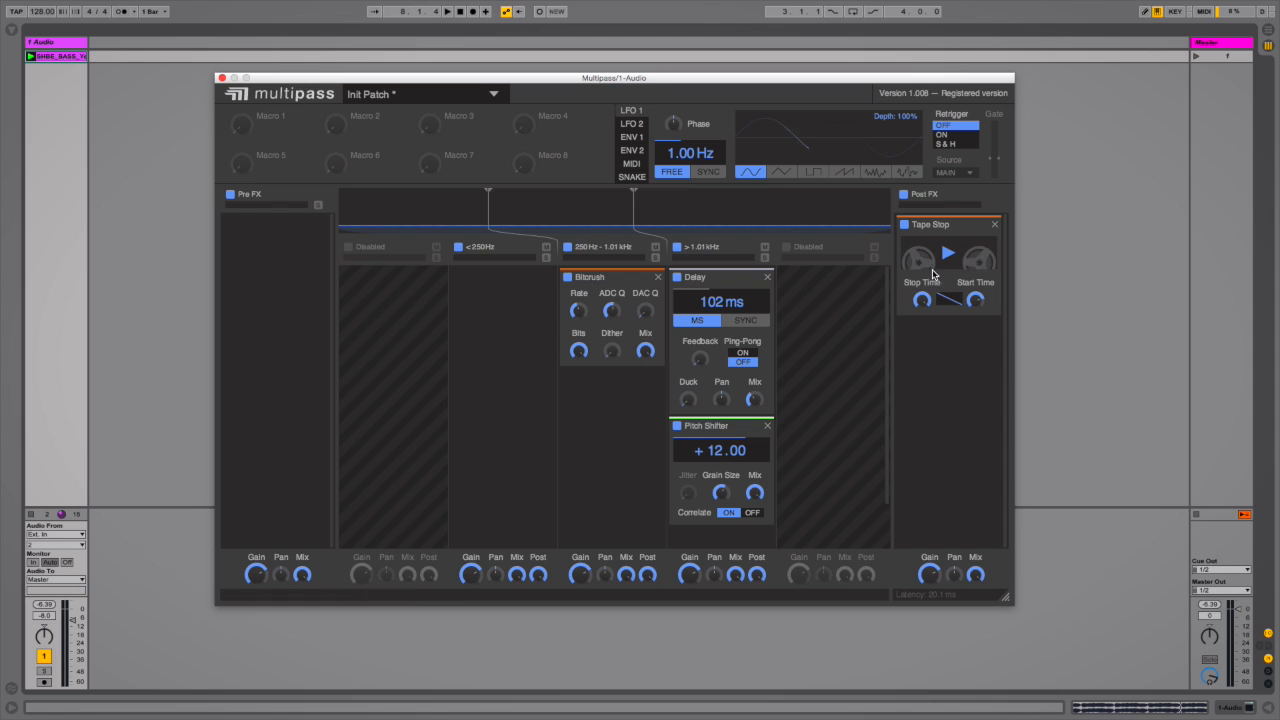
pyautogui.press('space')
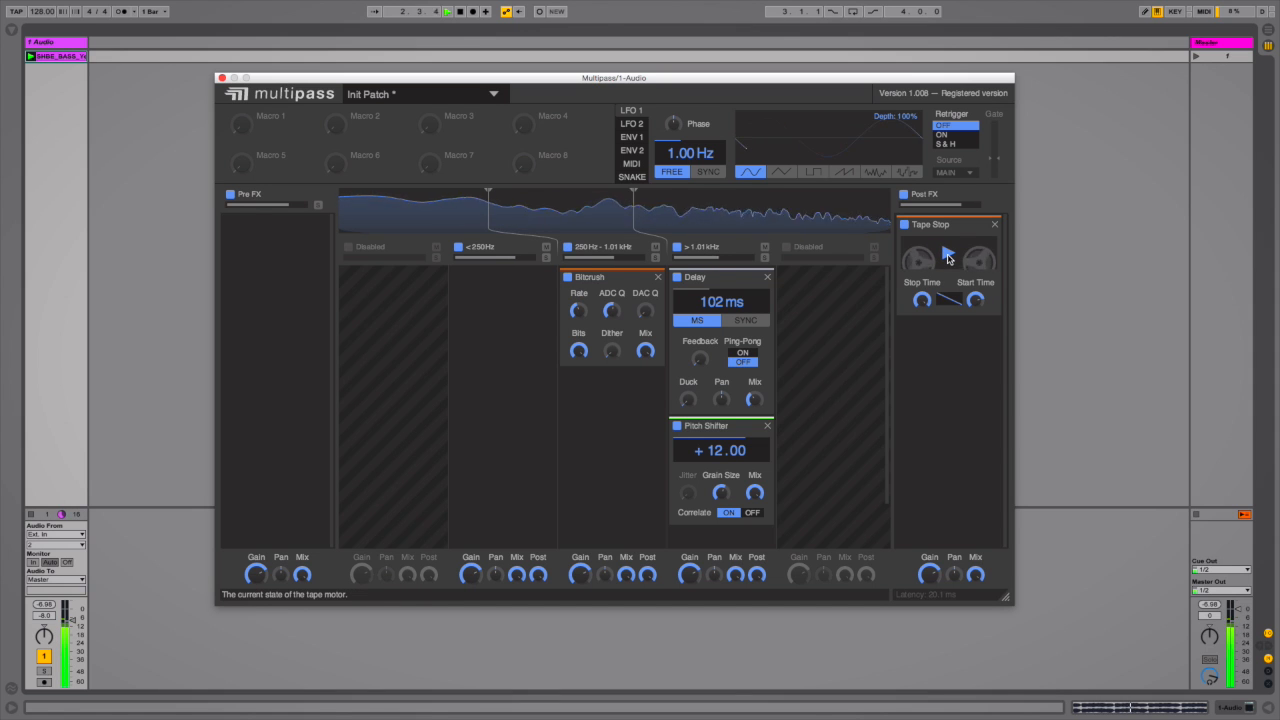
pyautogui.click(948, 258)
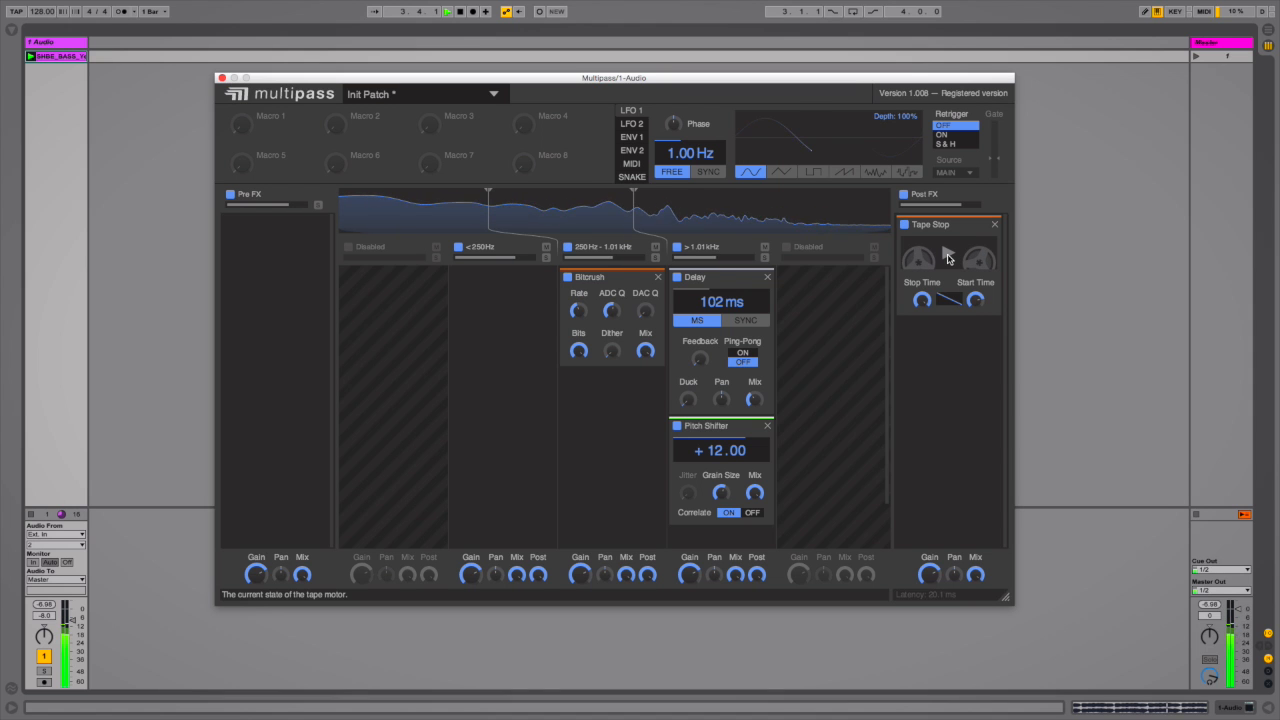